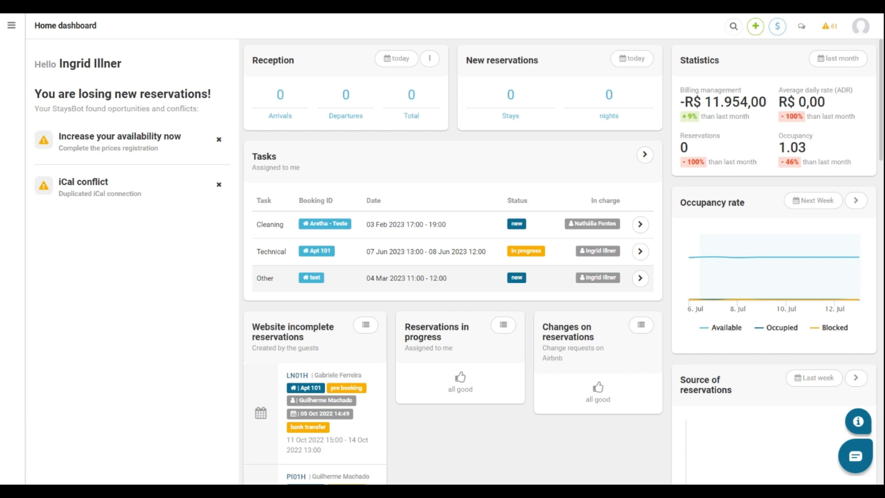
Open the list of company user accounts and view the blank basic account creation form without creating an account
mouse_move(19, 121)
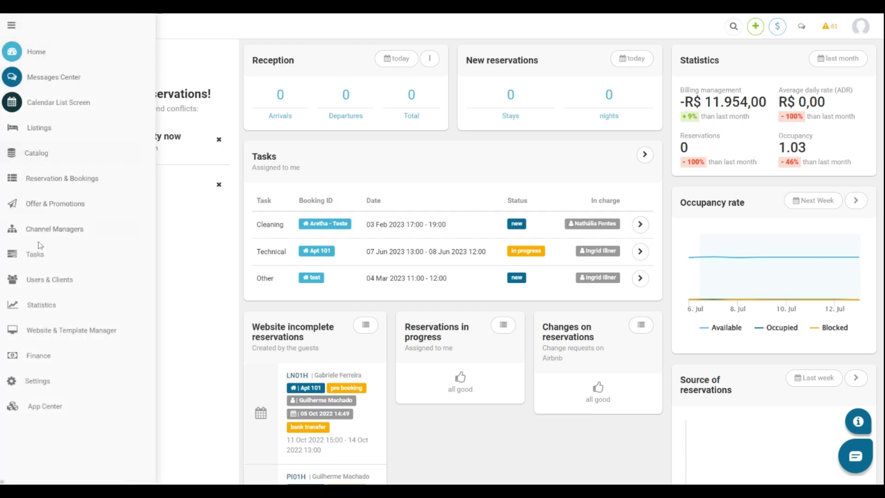
left_click(48, 280)
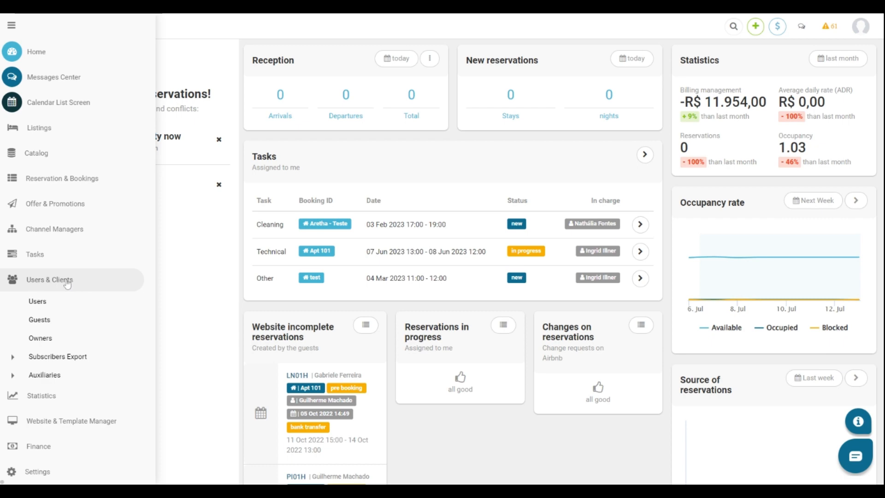
left_click(45, 304)
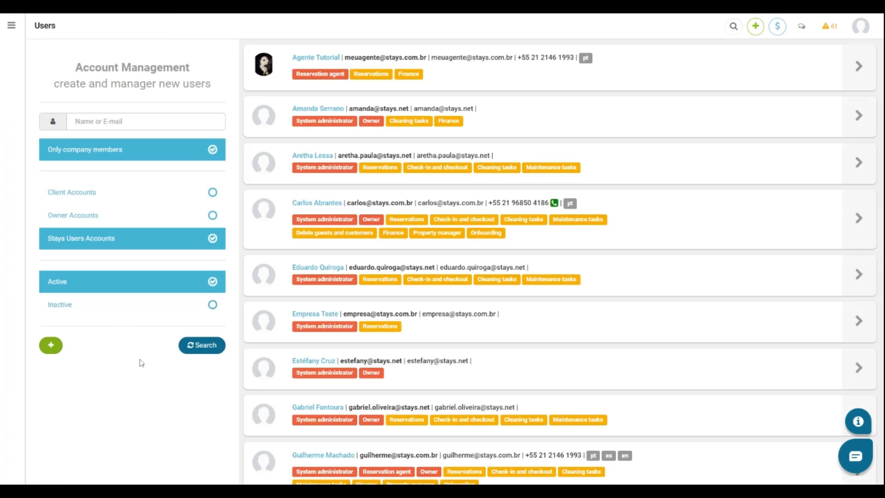
left_click(50, 345)
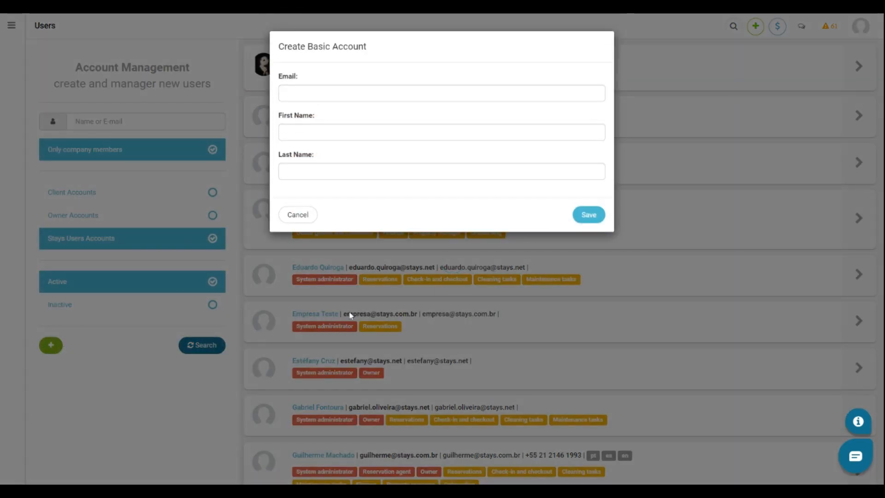
left_click(310, 217)
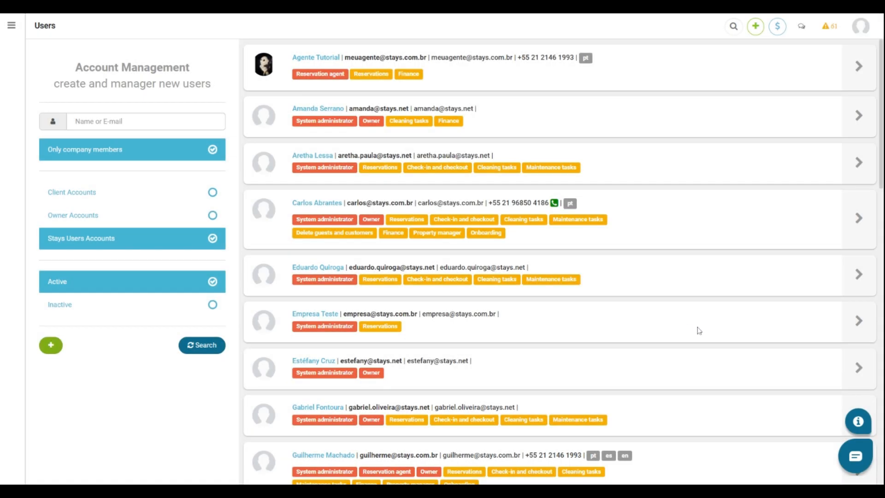
Open the permissions of the user tagged Operational supervisor and Collaborator, and examine the backend roles and responsibilities
scroll(697, 330, "down", 7)
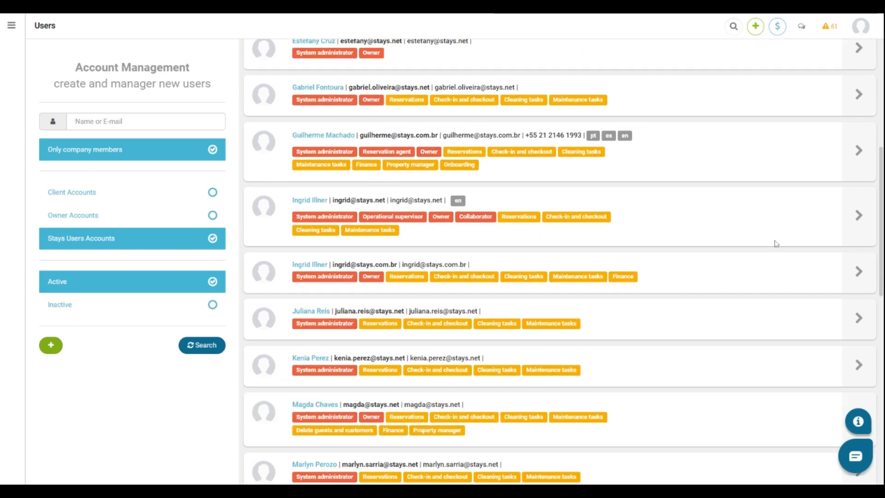
left_click(846, 214)
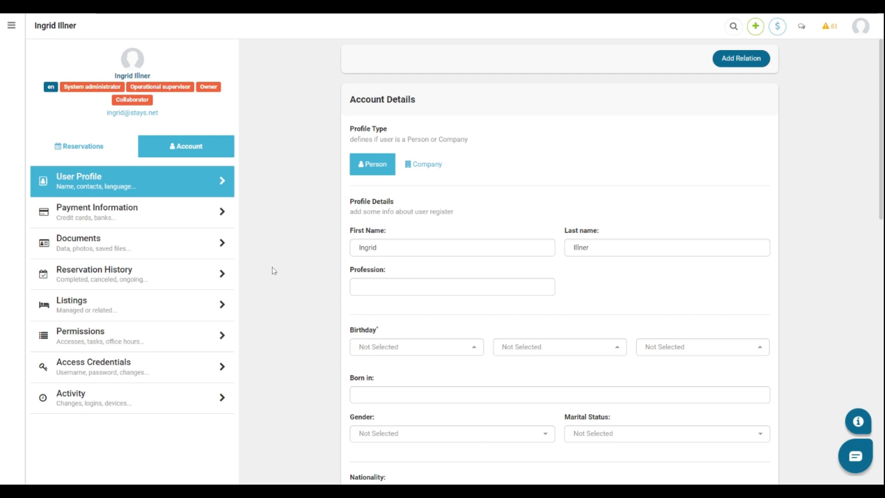
left_click(184, 337)
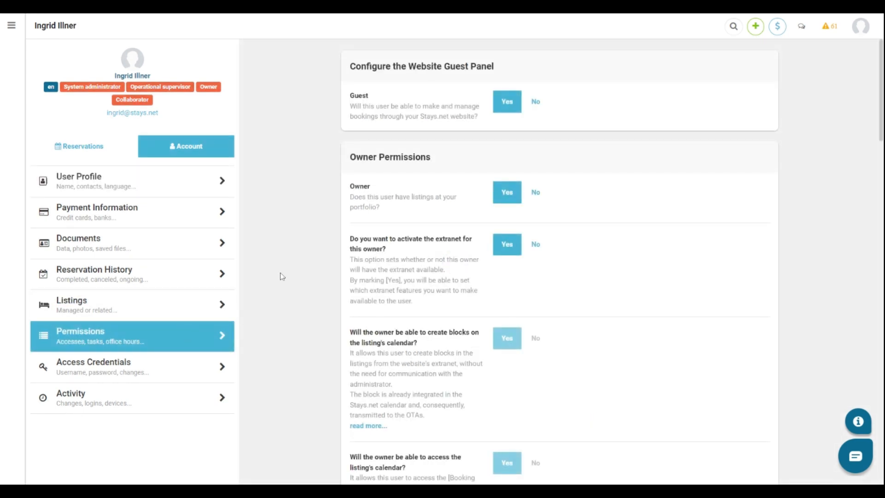
scroll(281, 274, "down", 15)
scroll(280, 272, "down", 7)
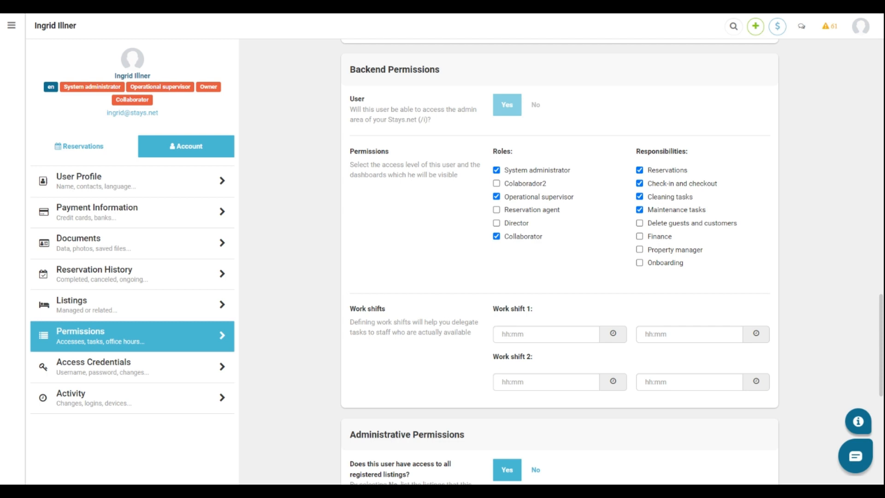
left_click(497, 236)
left_click(497, 236)
Open the global Arrivals and Departures settings for operational tasks
left_click(11, 24)
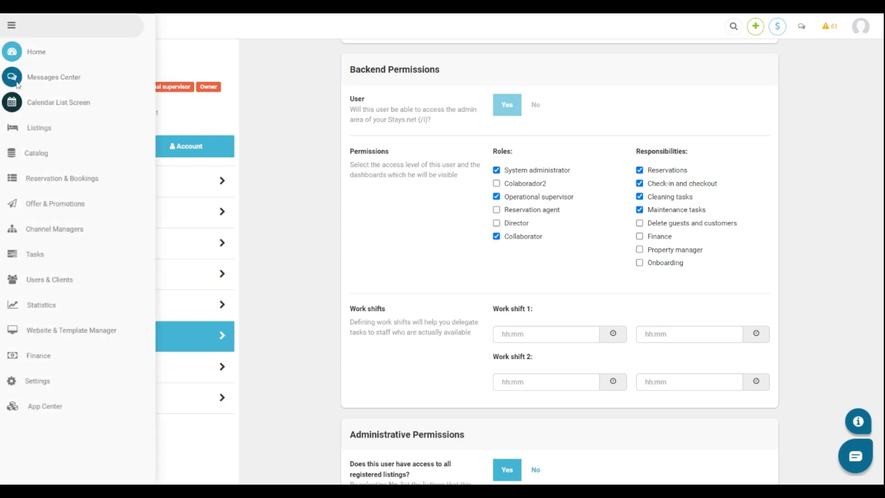
left_click(50, 381)
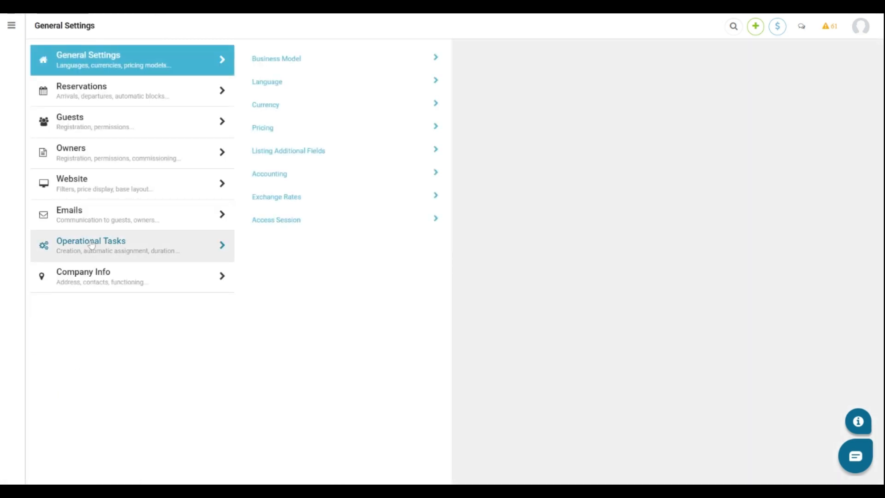
left_click(92, 245)
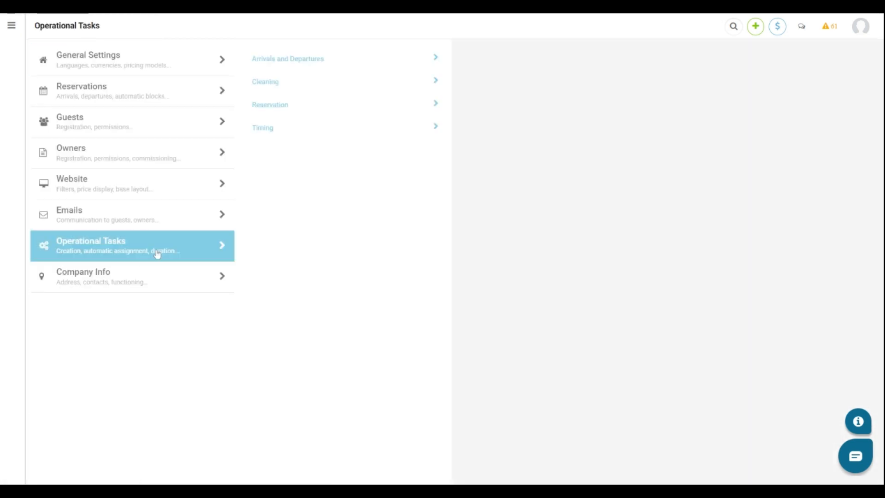
left_click(317, 61)
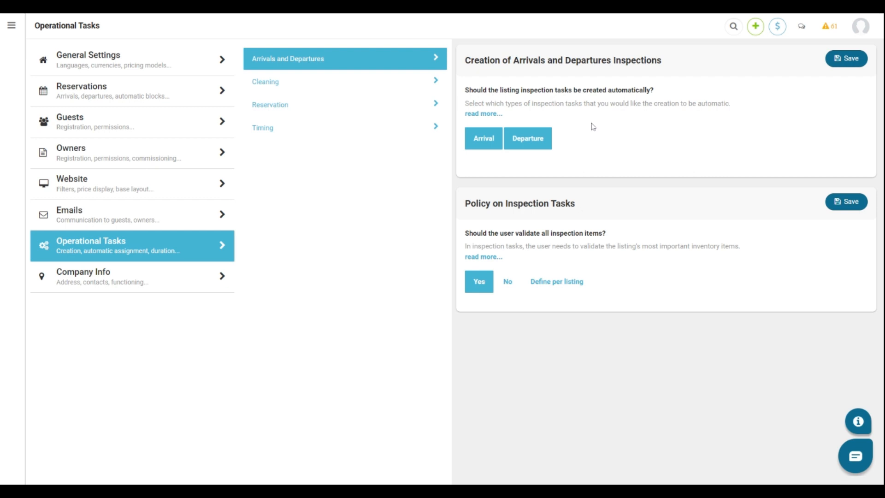
Try switching automatic creation of arrival and departure inspection tasks off and back on
left_click(513, 135)
left_click(513, 134)
left_click(483, 138)
left_click(482, 138)
left_click(535, 137)
left_click(489, 140)
left_click(525, 139)
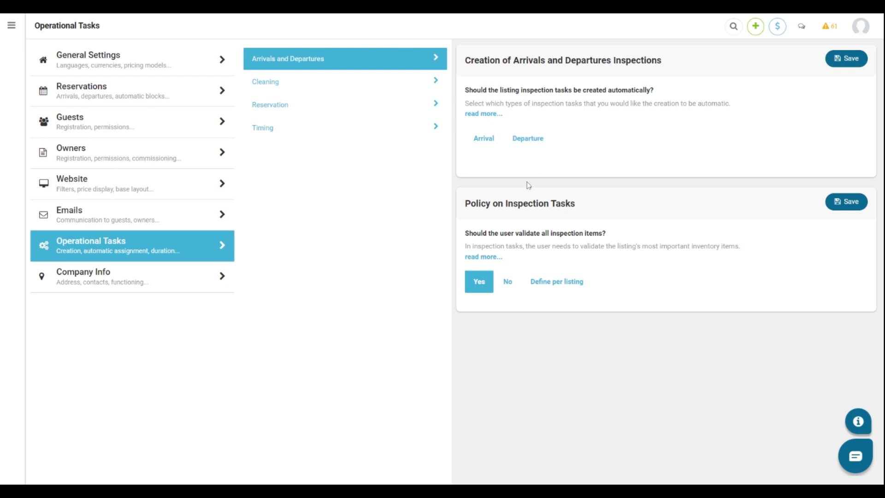
left_click(481, 138)
left_click(530, 139)
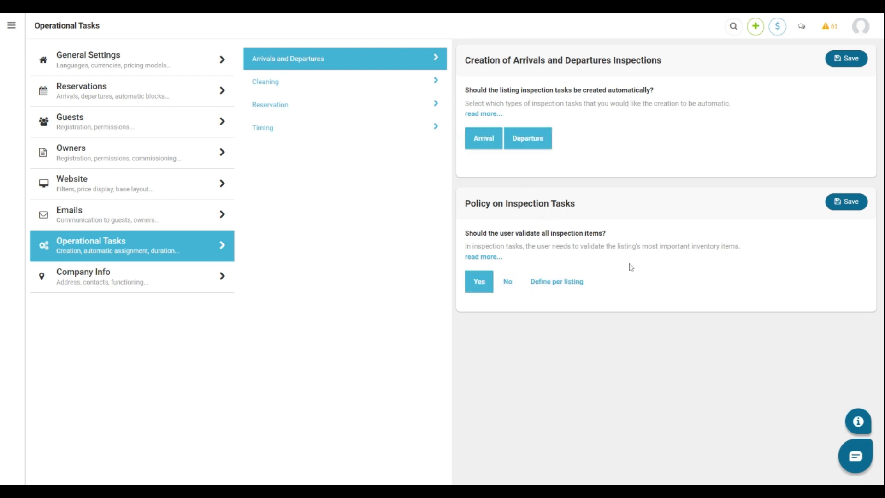
Choose Define per listing for the policy on validating all inspection items
left_click(491, 278)
left_click(491, 283)
left_click(569, 285)
Open the Cleaning & Maintenance settings of the Apt 101 listing
left_click(51, 127)
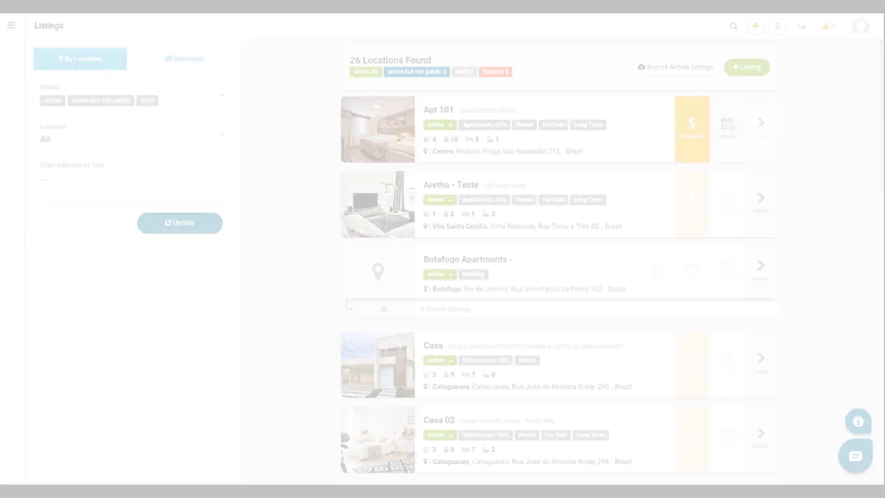
left_click(770, 123)
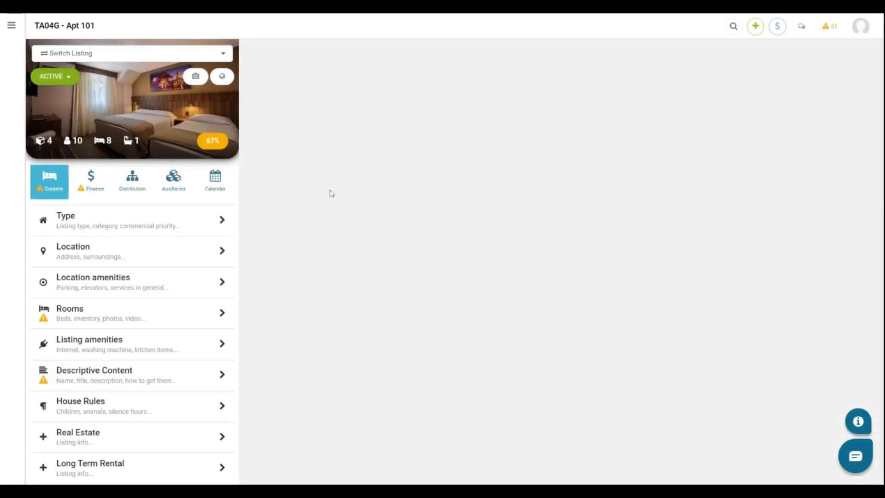
left_click(178, 191)
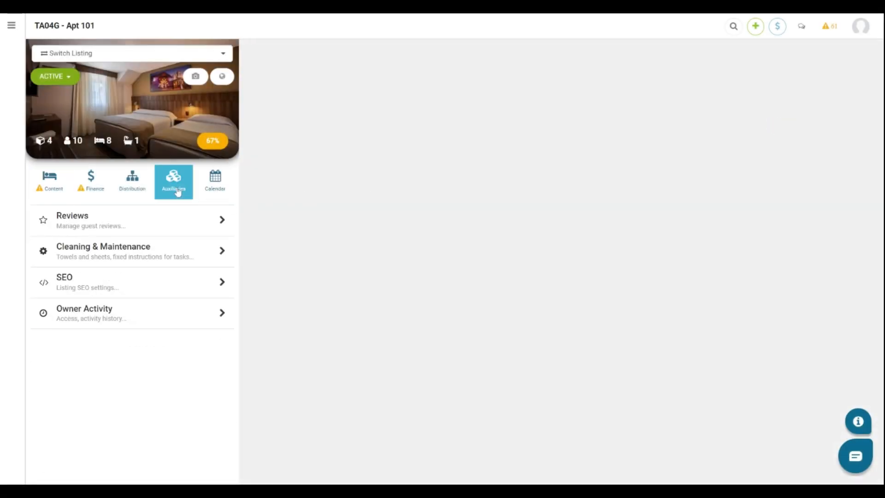
left_click(171, 250)
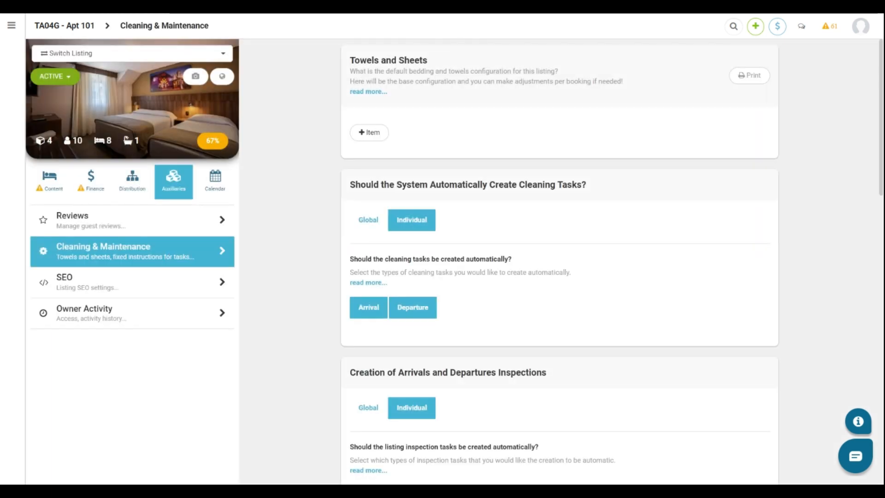
Examine Apt 101's individual inspection creation options, cleaning, inspection and travel times, and fixed instructions for arrivals and departures
scroll(560, 258, "down", 3)
scroll(559, 258, "down", 1)
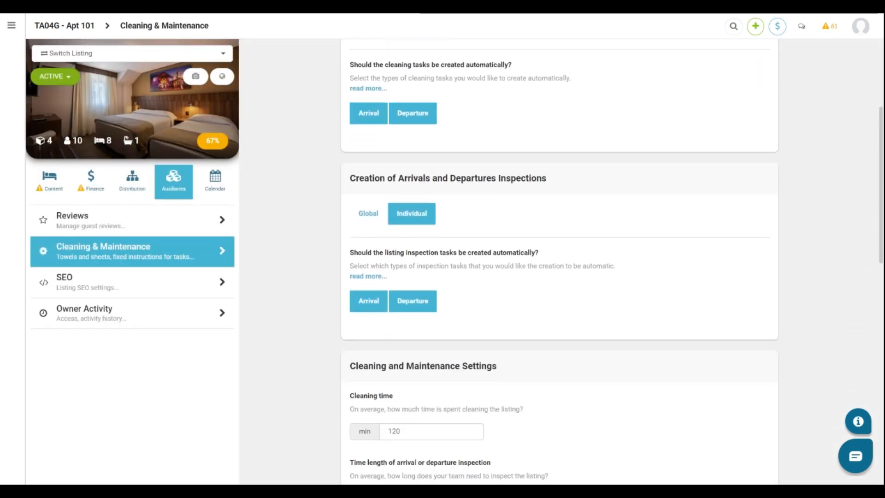
left_click(417, 212)
left_click(418, 211)
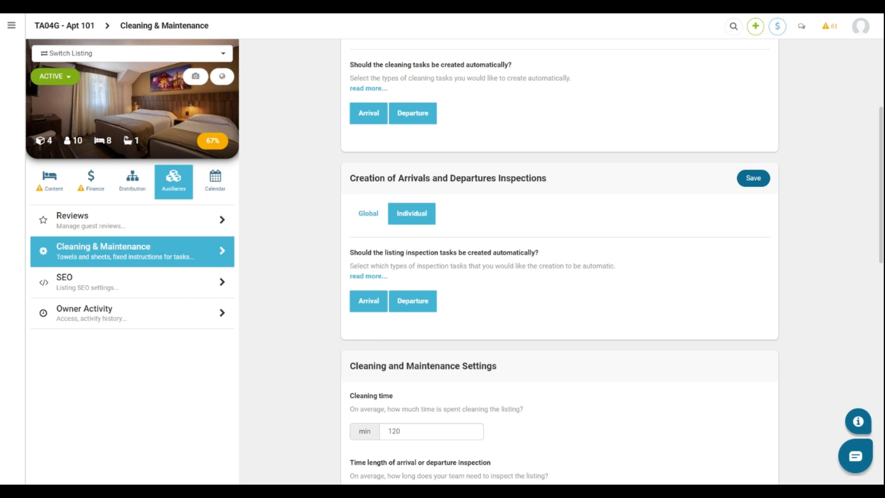
scroll(403, 228, "down", 5)
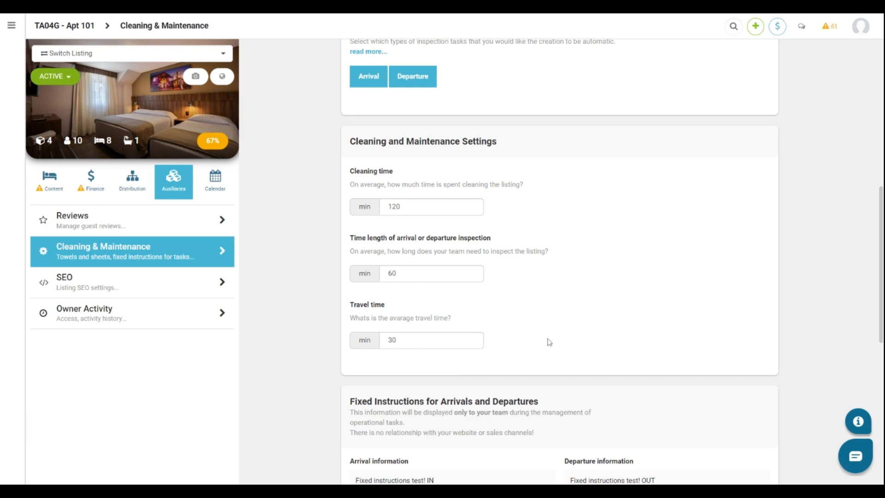
scroll(549, 342, "down", 4)
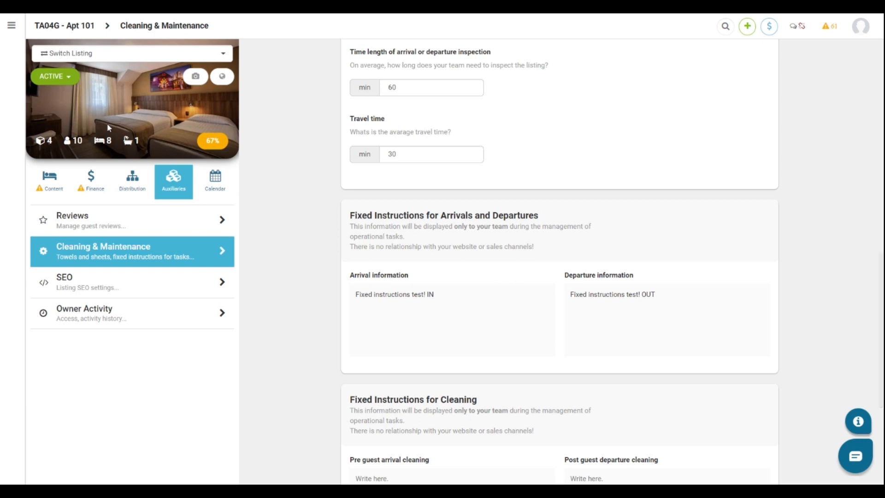
Open the catalog of inventory items
left_click(11, 25)
left_click(47, 152)
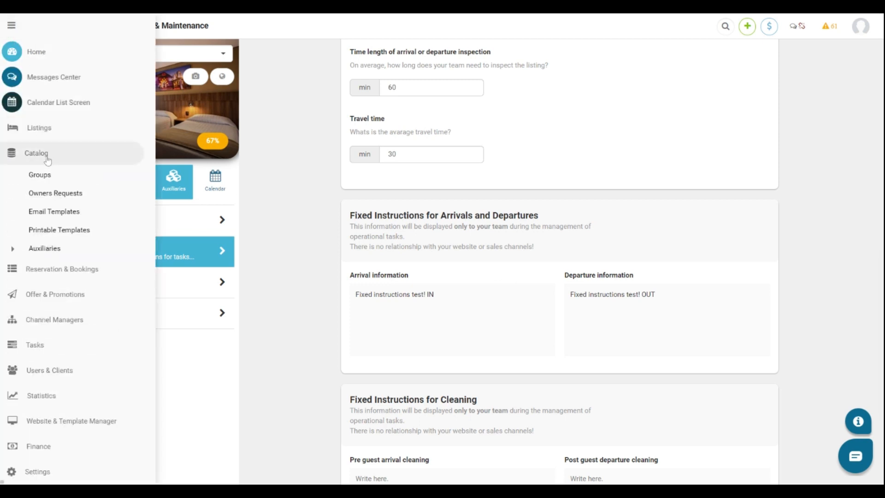
left_click(48, 248)
left_click(52, 281)
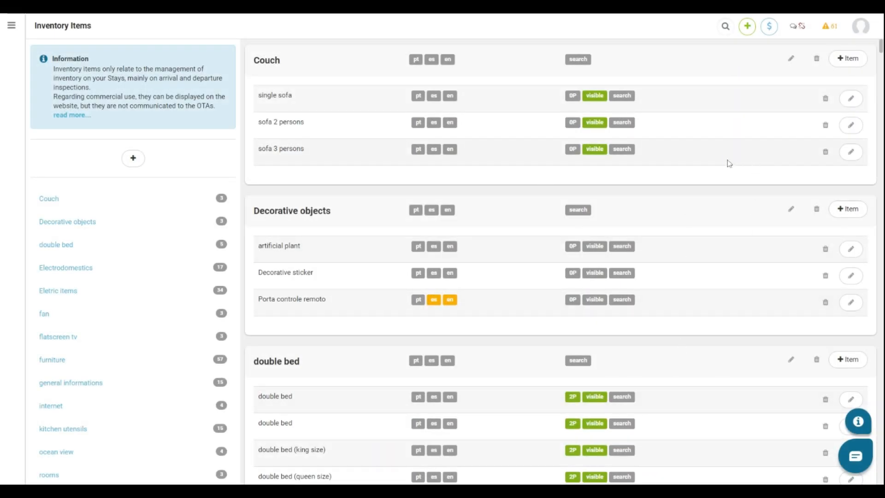
Look through the inventory categories and view the blank new item form for Decorative objects, closing it without saving
scroll(676, 222, "down", 11)
scroll(676, 222, "up", 11)
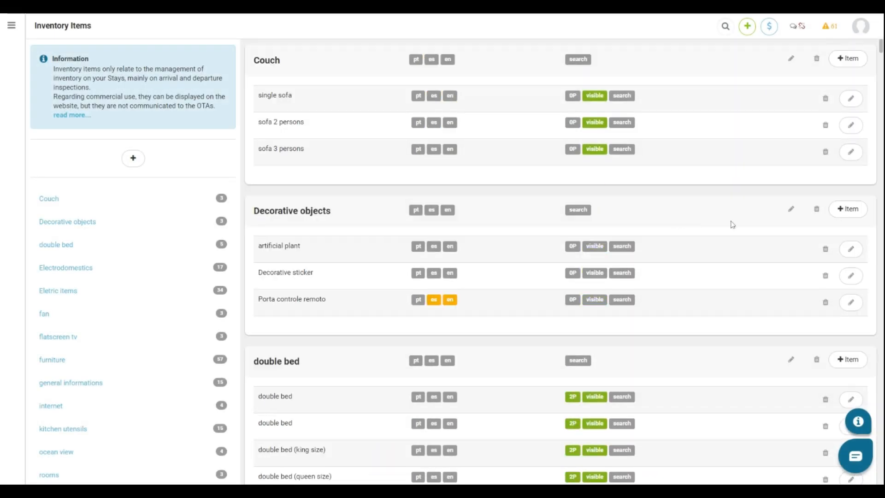
left_click(848, 209)
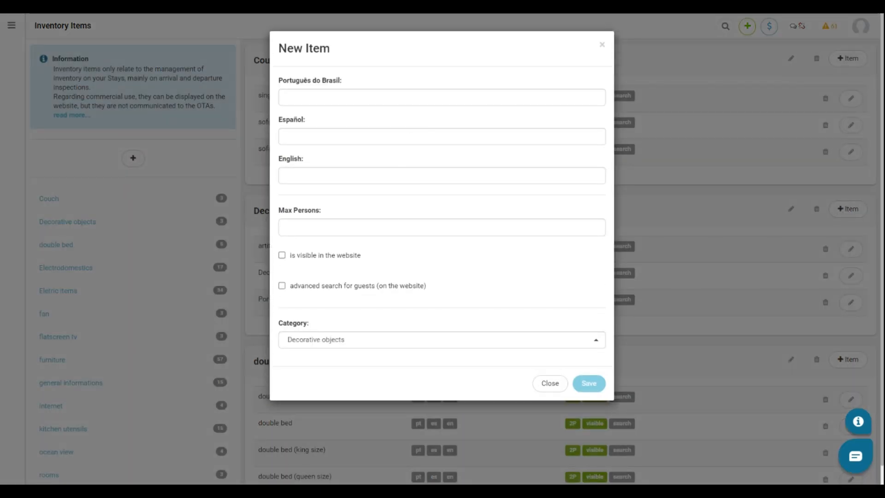
left_click(550, 384)
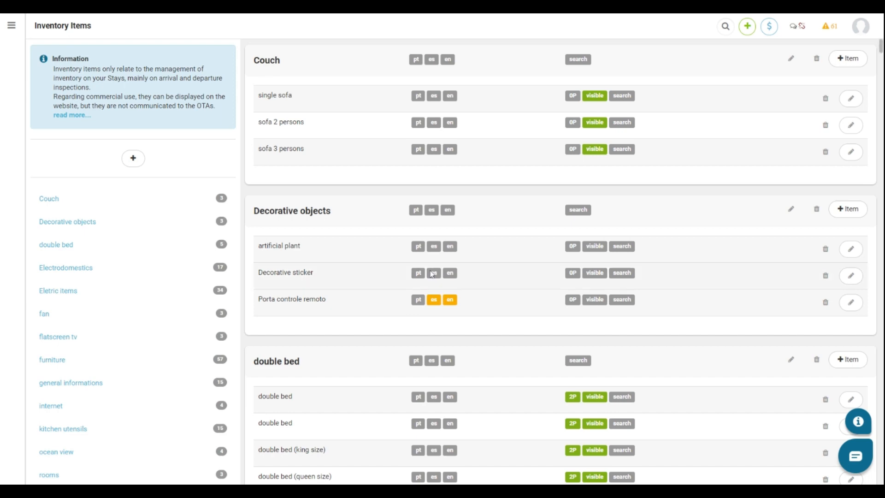
Open the Rooms section of the Apt 101 listing and display the Double room's inventory items
left_click(46, 128)
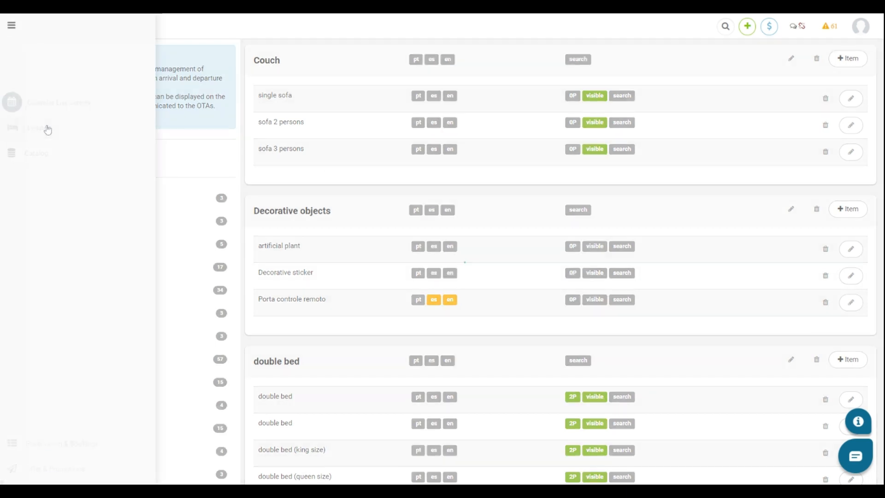
left_click(765, 135)
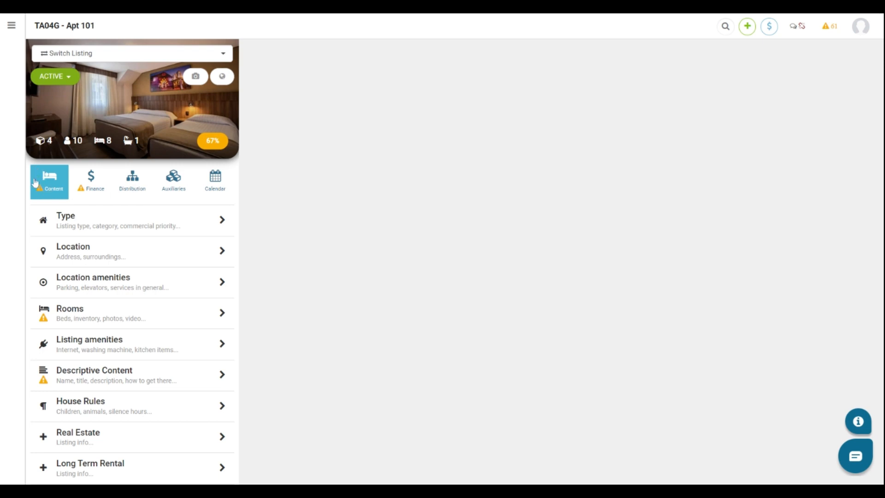
left_click(96, 316)
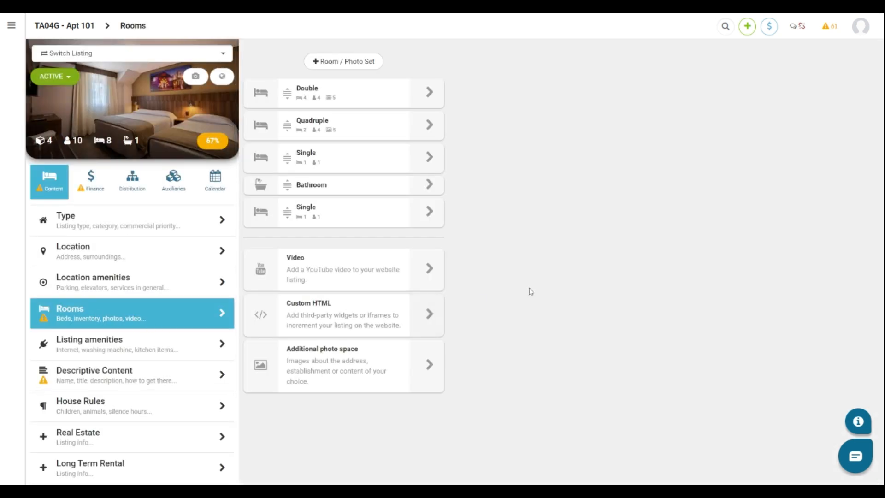
scroll(534, 316, "down", 3)
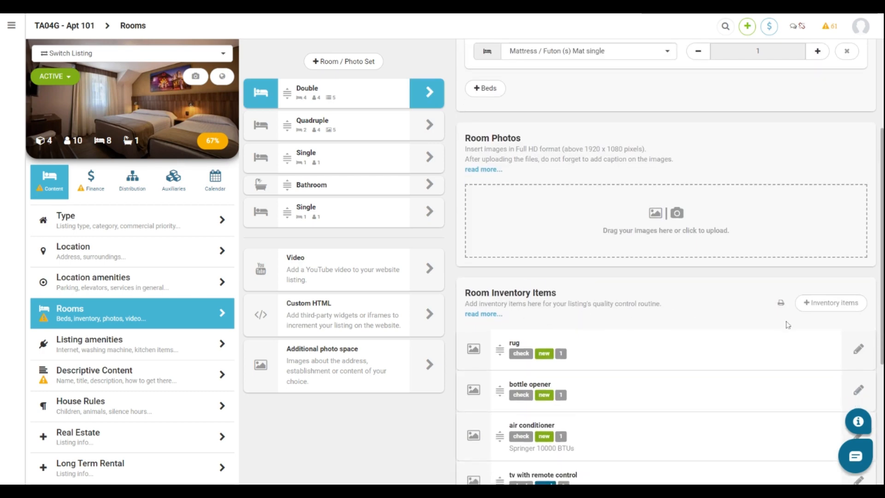
View the new inventory item form for the Double room, close it without saving and look through the room's existing items
left_click(829, 302)
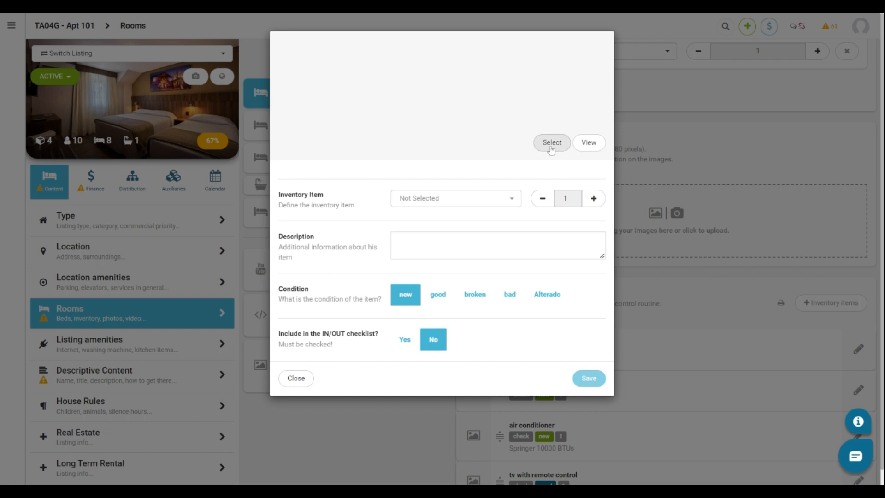
left_click(490, 197)
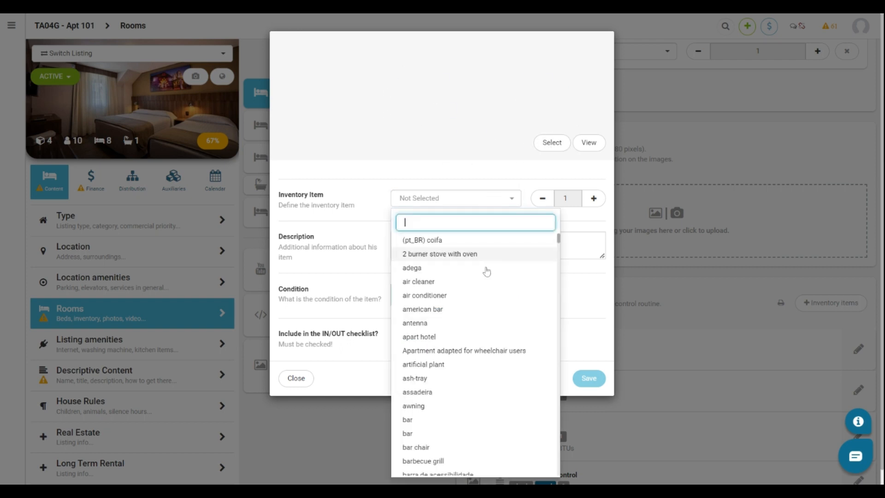
left_click(510, 199)
left_click(485, 244)
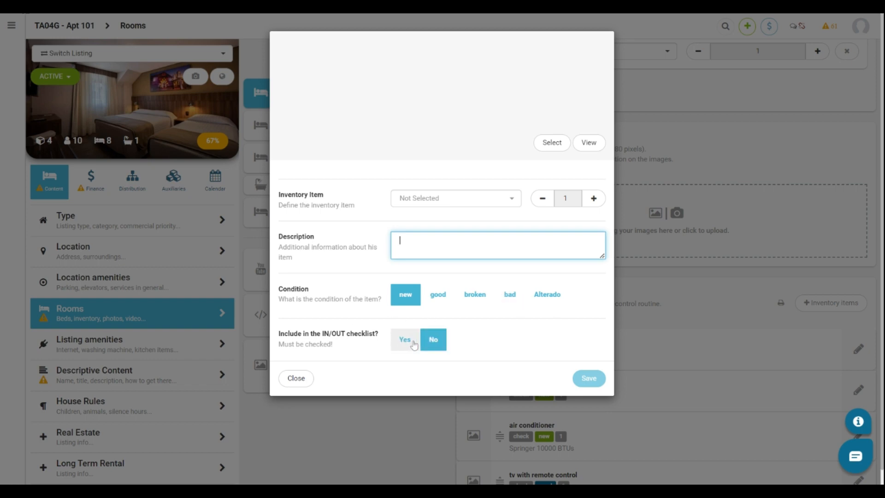
left_click(296, 378)
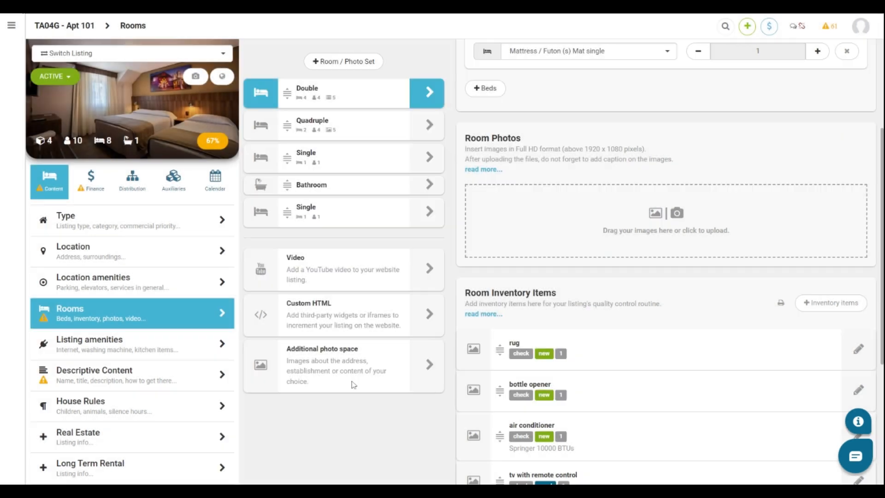
scroll(641, 326, "down", 2)
scroll(641, 326, "down", 2)
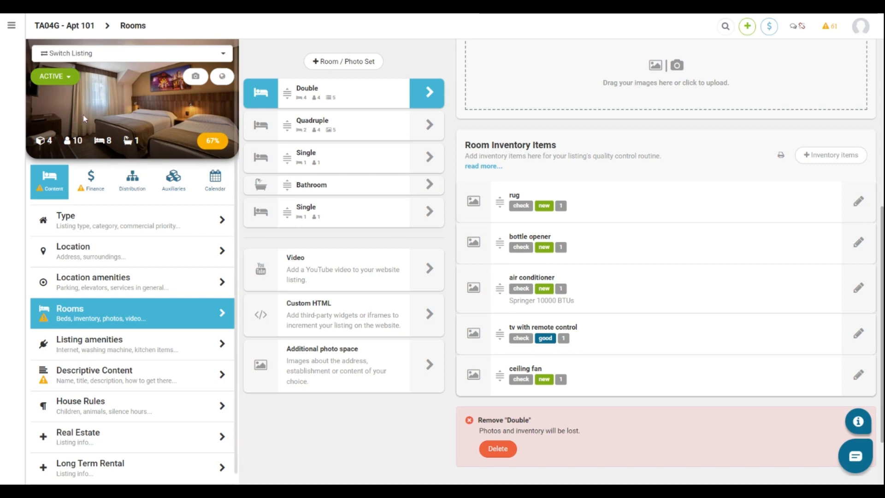
Open the IN/OUT dashboard and assign the 6 July 2023 arrival of Apt 101 to a staff member
left_click(10, 26)
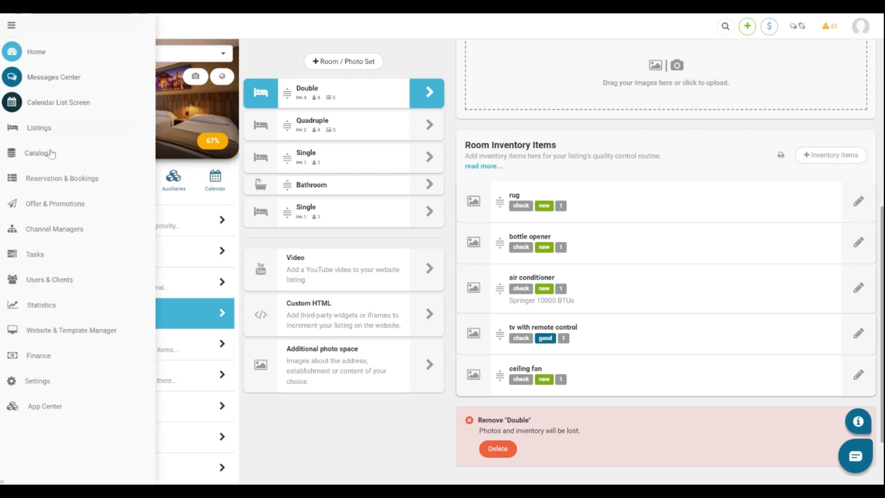
left_click(47, 254)
left_click(59, 314)
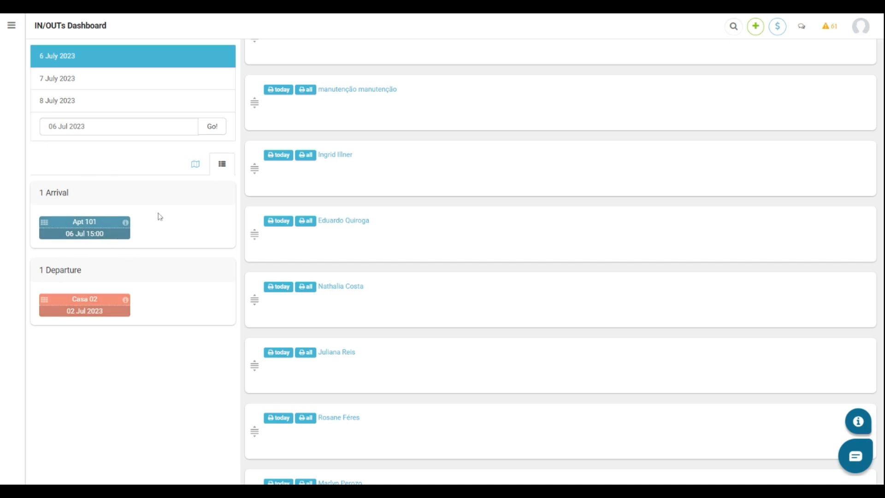
left_click_drag(43, 222, 270, 170)
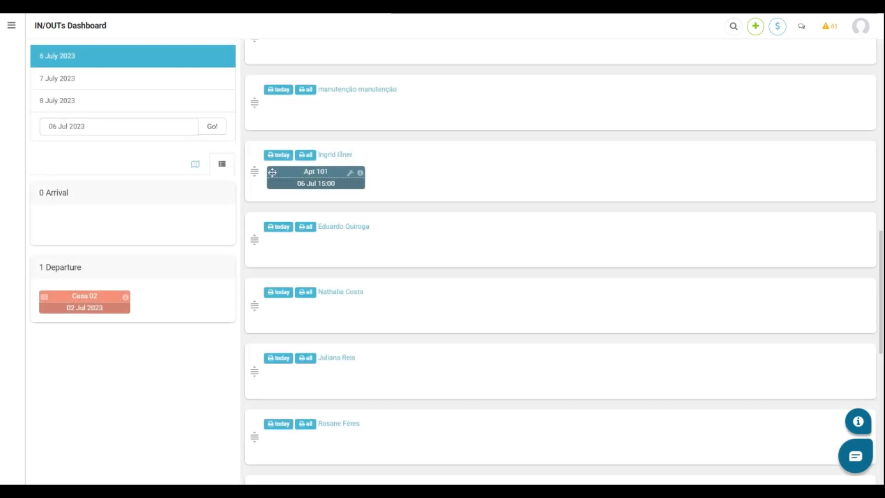
Review the details of the assigned Apt 101 arrival task and open its checklist
left_click(361, 174)
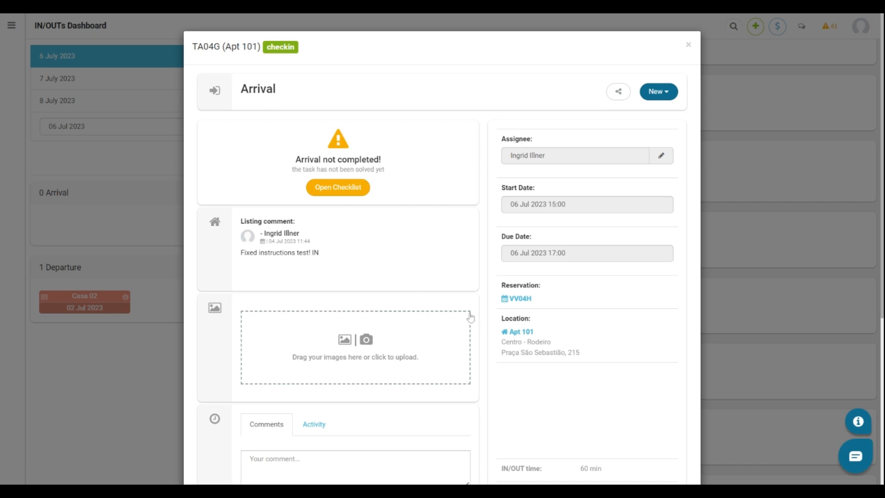
scroll(473, 288, "down", 3)
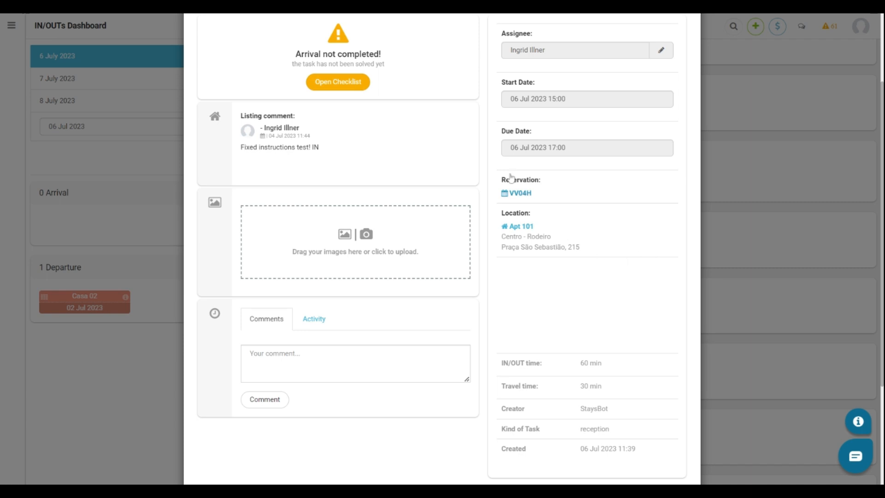
scroll(419, 132, "up", 2)
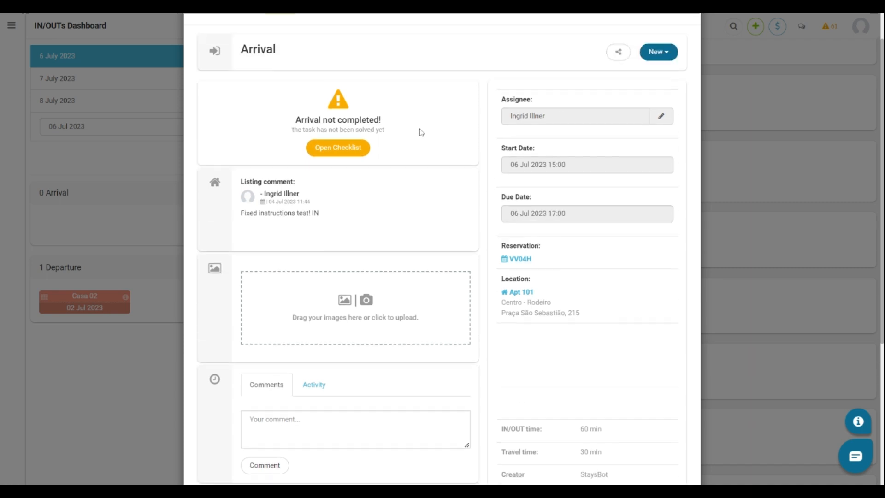
left_click(341, 149)
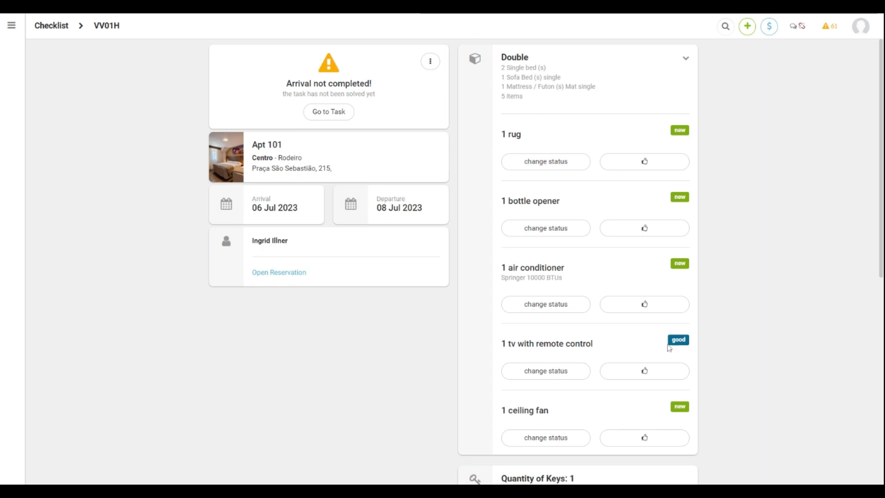
Approve the rug, bottle opener, air conditioner, TV and ceiling fan, complete the arrival checklist and go to its task
left_click(672, 162)
left_click(672, 228)
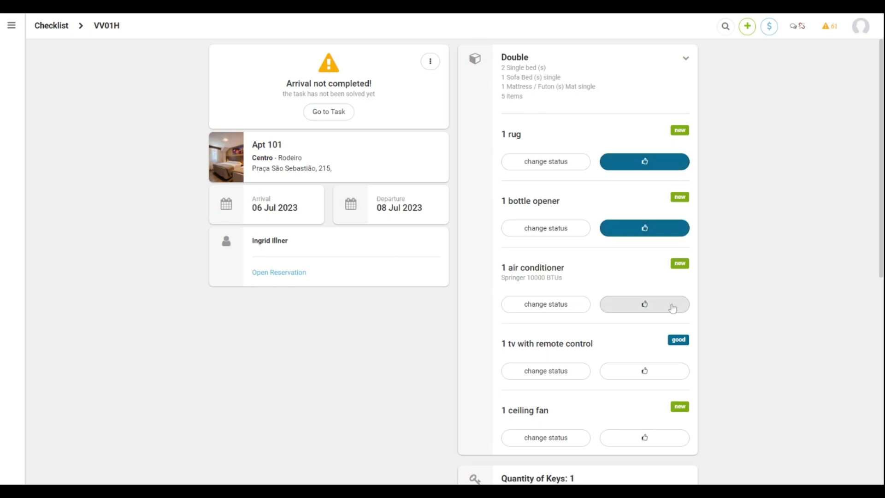
left_click(672, 304)
left_click(666, 372)
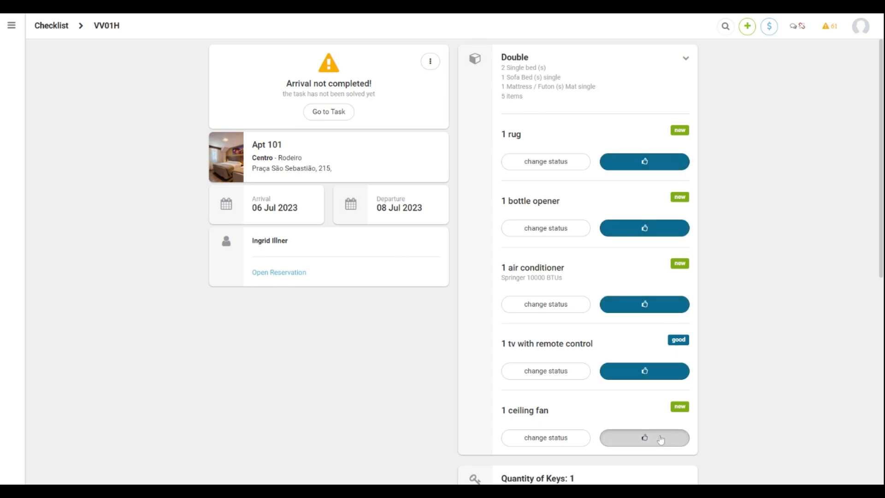
left_click(650, 437)
scroll(719, 409, "down", 4)
scroll(719, 408, "down", 4)
left_click(579, 372)
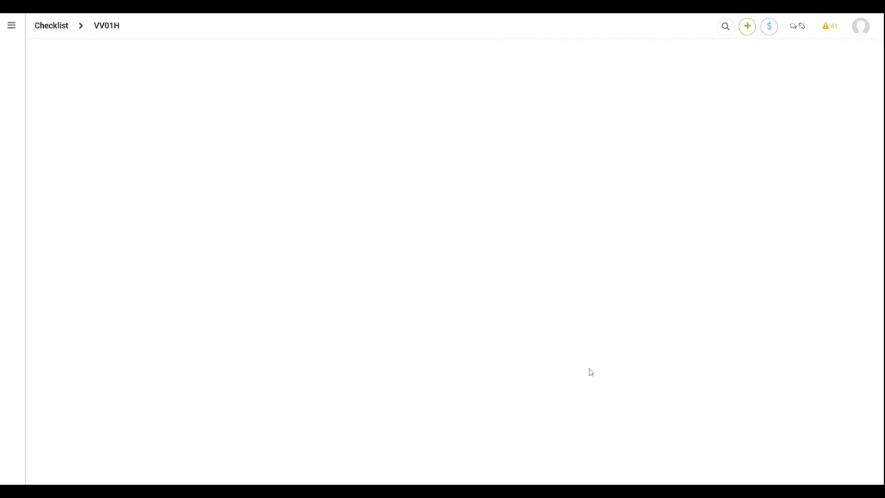
scroll(705, 297, "up", 8)
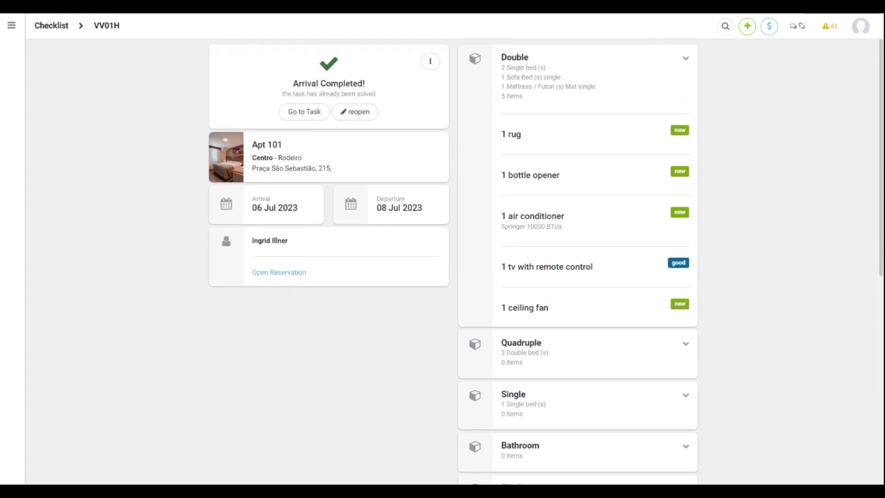
left_click(302, 115)
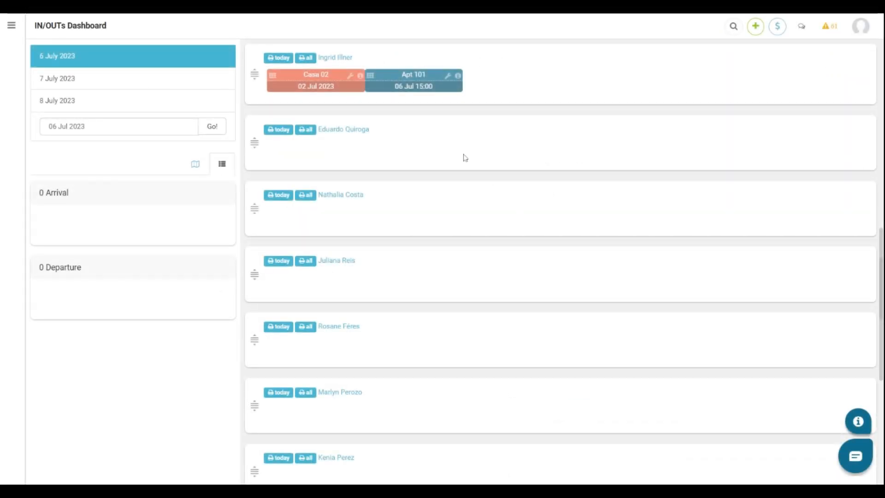
Try the today and all print options for the staff member assigned to Casa 02 and Apt 101
left_click(279, 55)
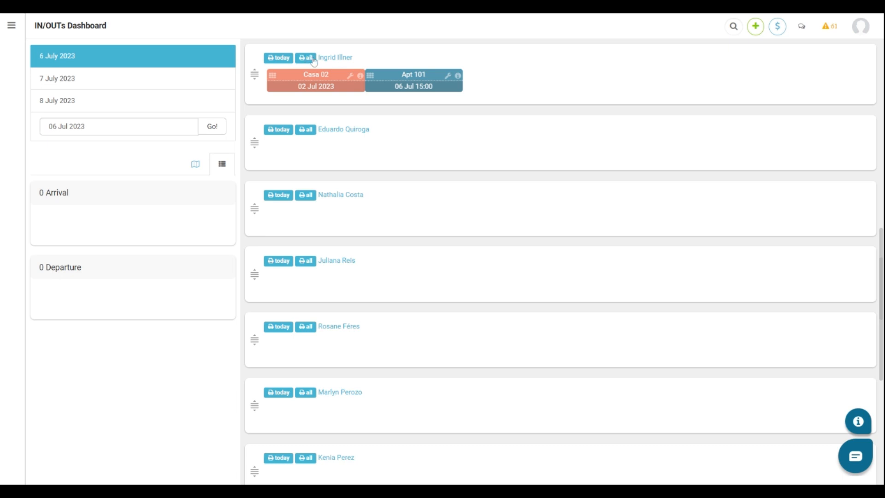
left_click(306, 58)
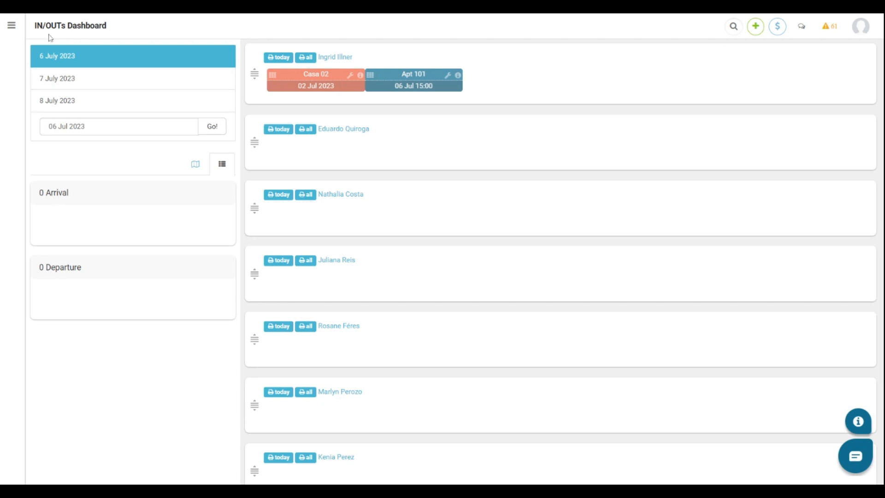
Open the list of all tasks and set the status of the Apt 101 arrival task to Done
left_click(11, 25)
left_click(30, 255)
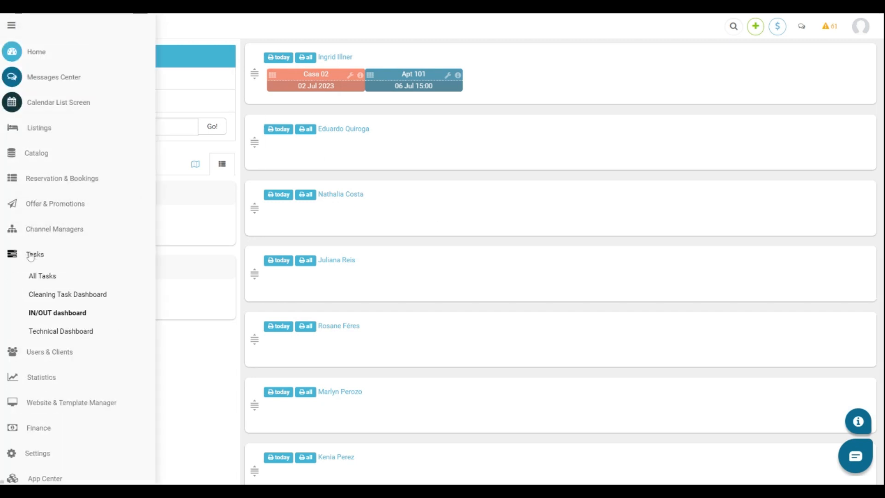
left_click(50, 294)
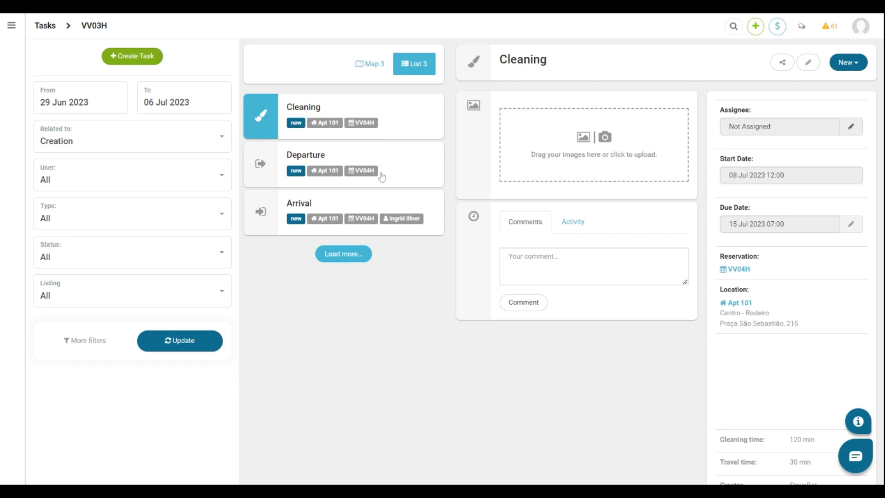
left_click(348, 205)
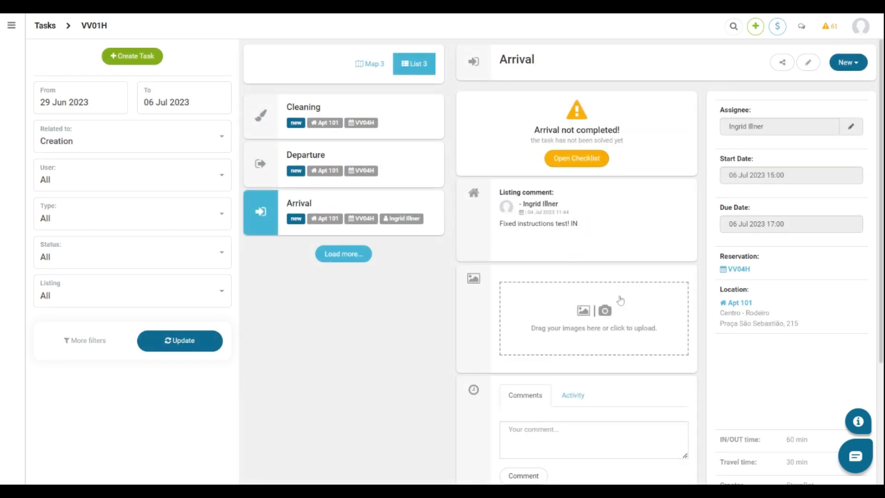
left_click(848, 62)
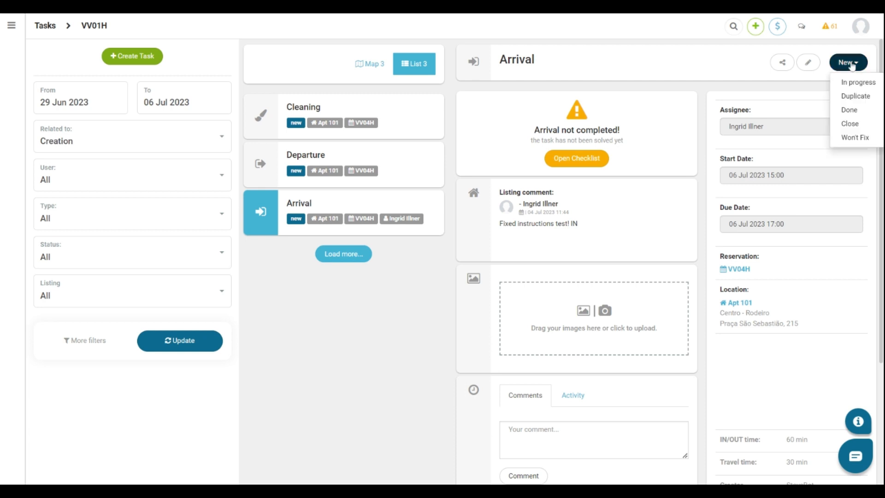
left_click(863, 115)
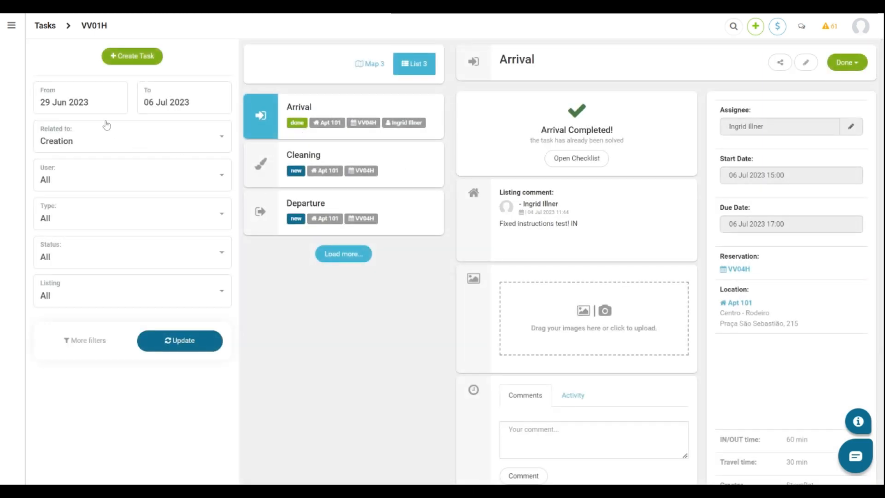
Examine the task list's filters for date range, related date, user, type, status and listing without changing them
left_click(74, 102)
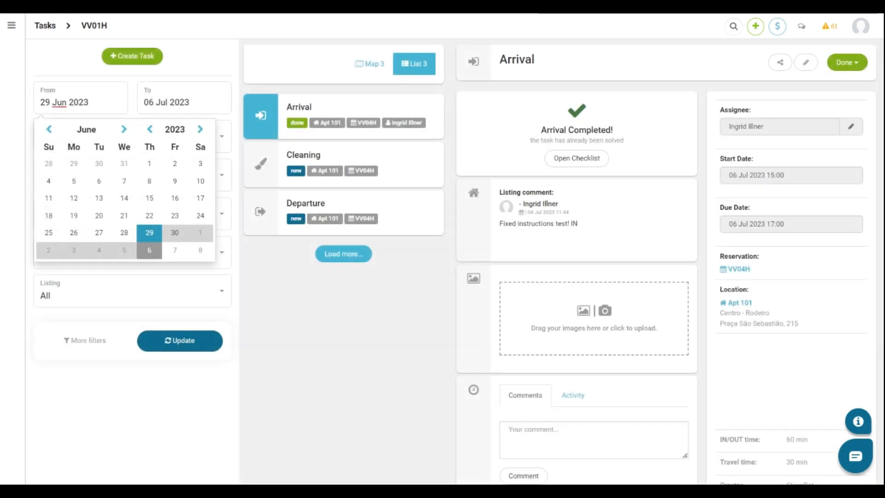
left_click(161, 102)
left_click(92, 142)
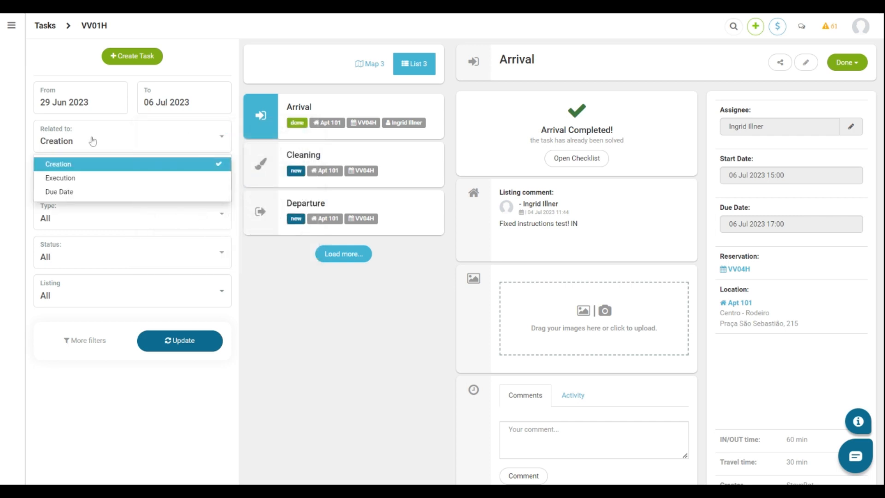
left_click(92, 145)
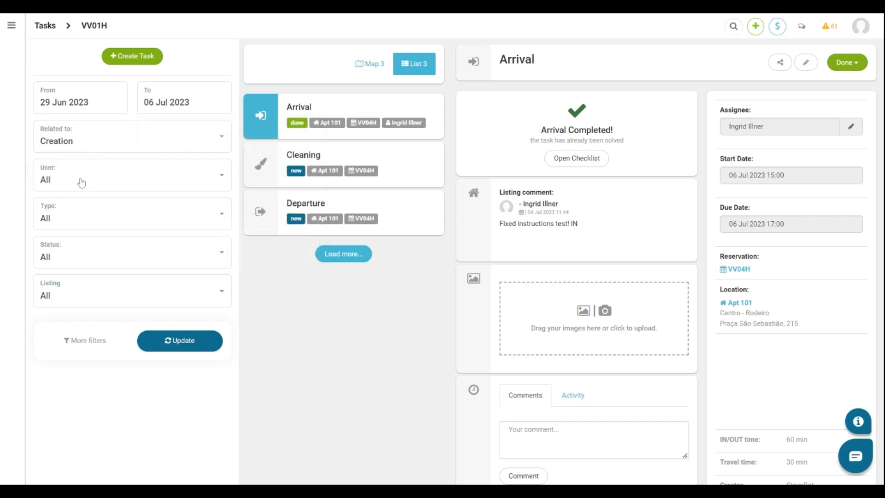
left_click(116, 183)
left_click(115, 183)
left_click(102, 222)
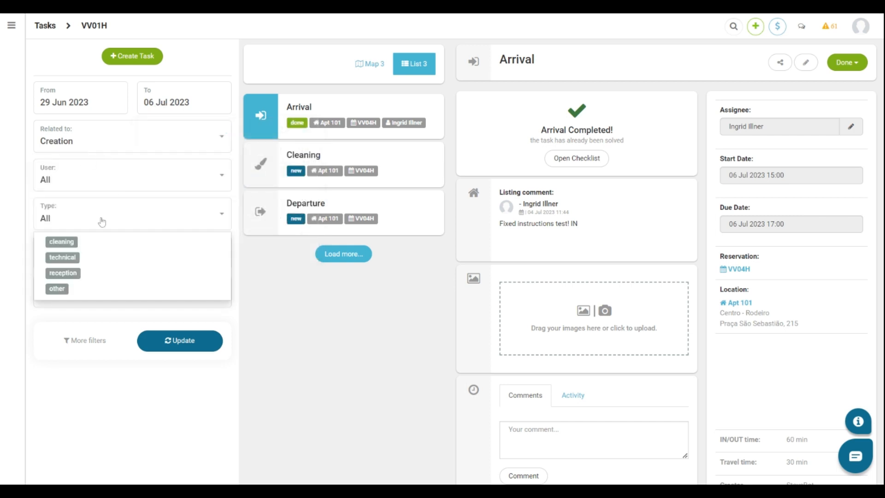
left_click(101, 222)
left_click(102, 251)
left_click(102, 252)
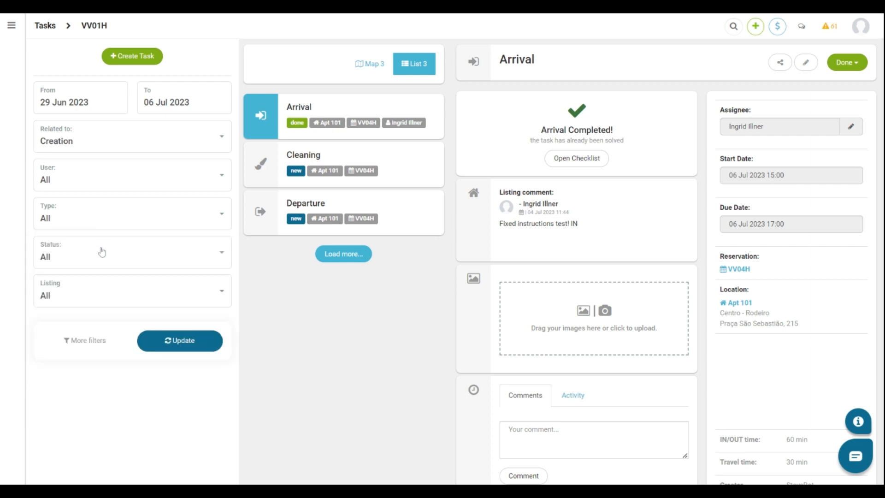
left_click(97, 298)
left_click(97, 297)
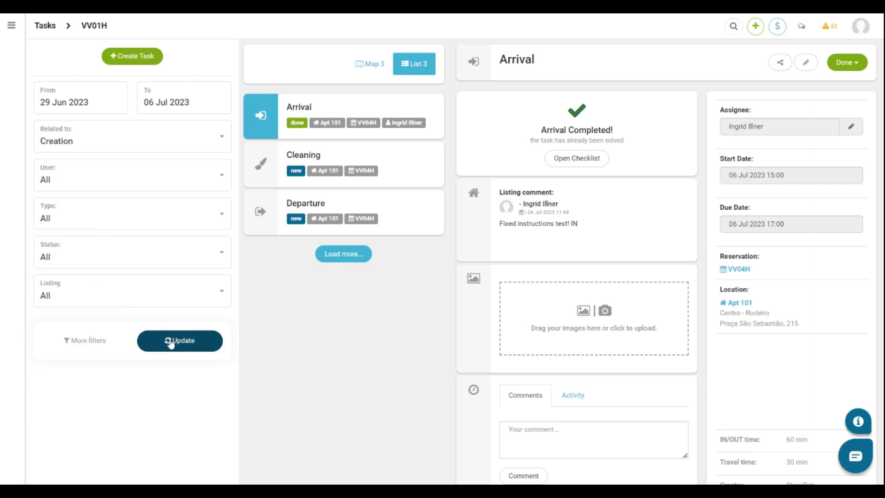